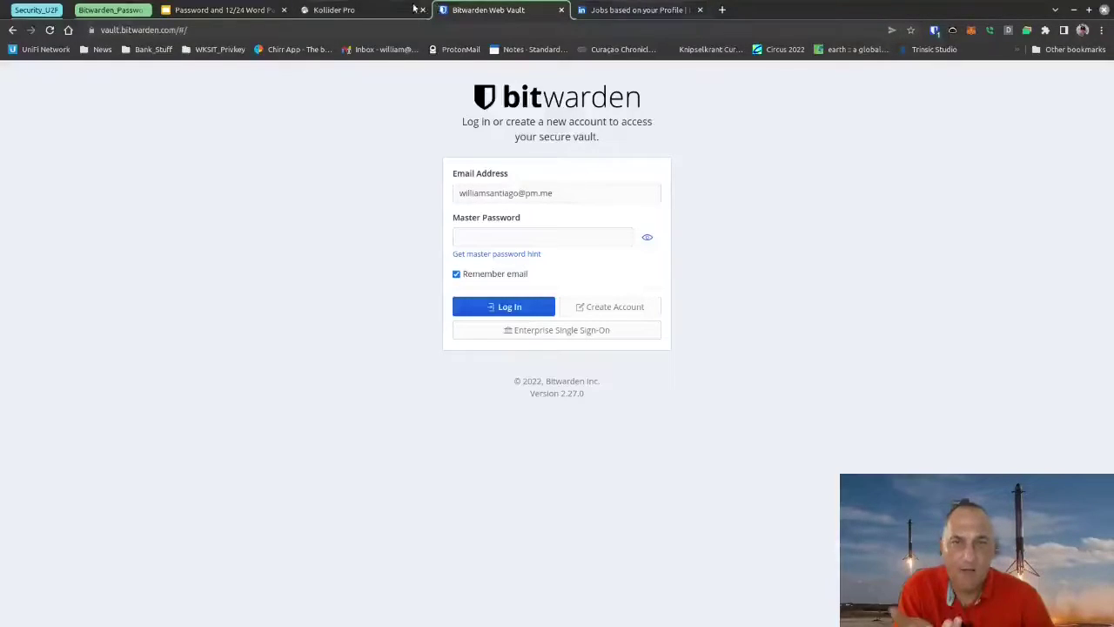
Step: Switch to the Kollider Pro browser tab to show its BTC/USD trading page
left_click(345, 10)
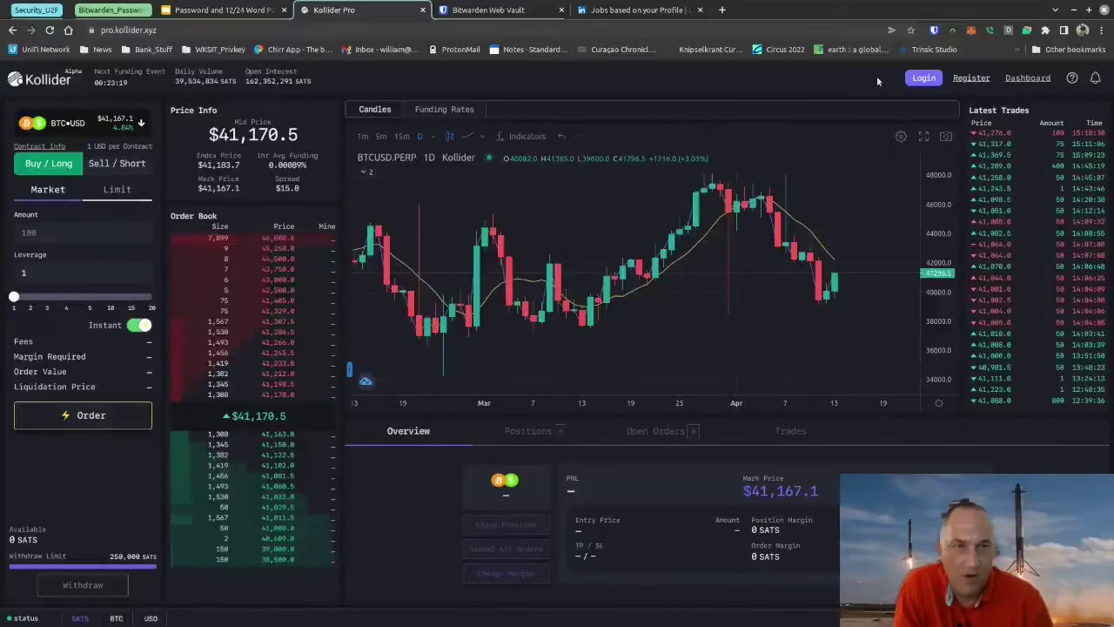
Step: Open the Kollider Login form, try Lightning Sign In, then back out of it
left_click(920, 79)
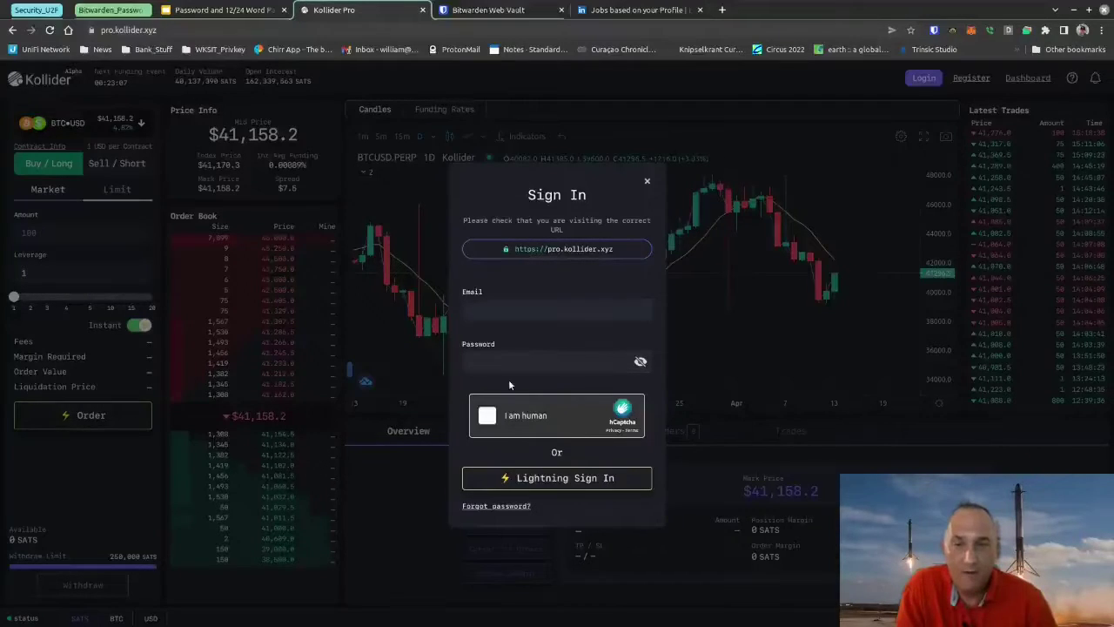
left_click(562, 478)
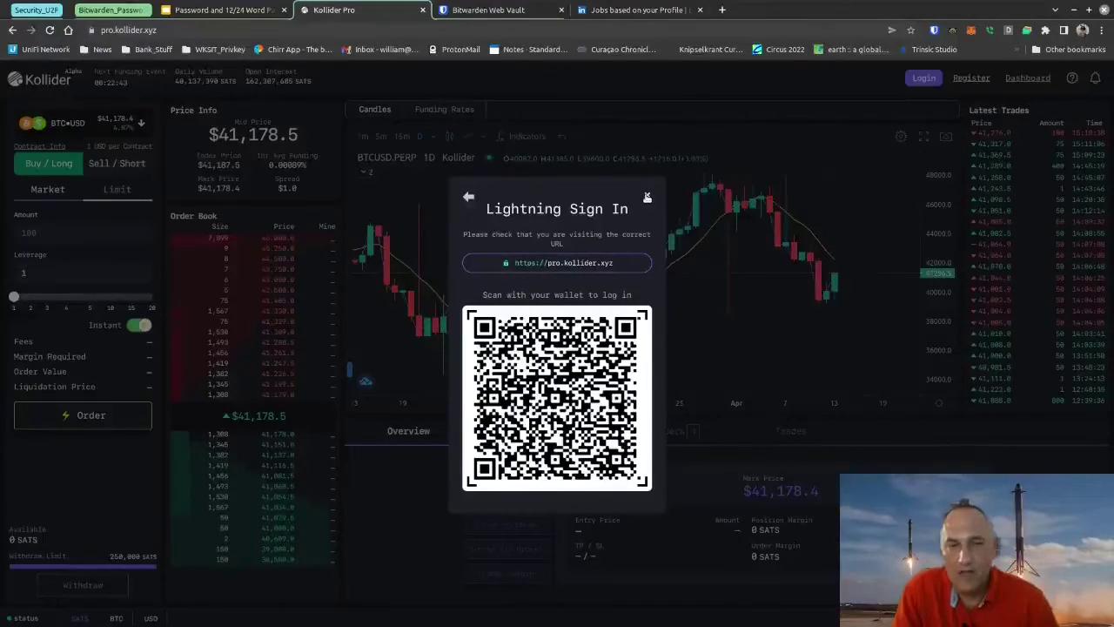
left_click(647, 197)
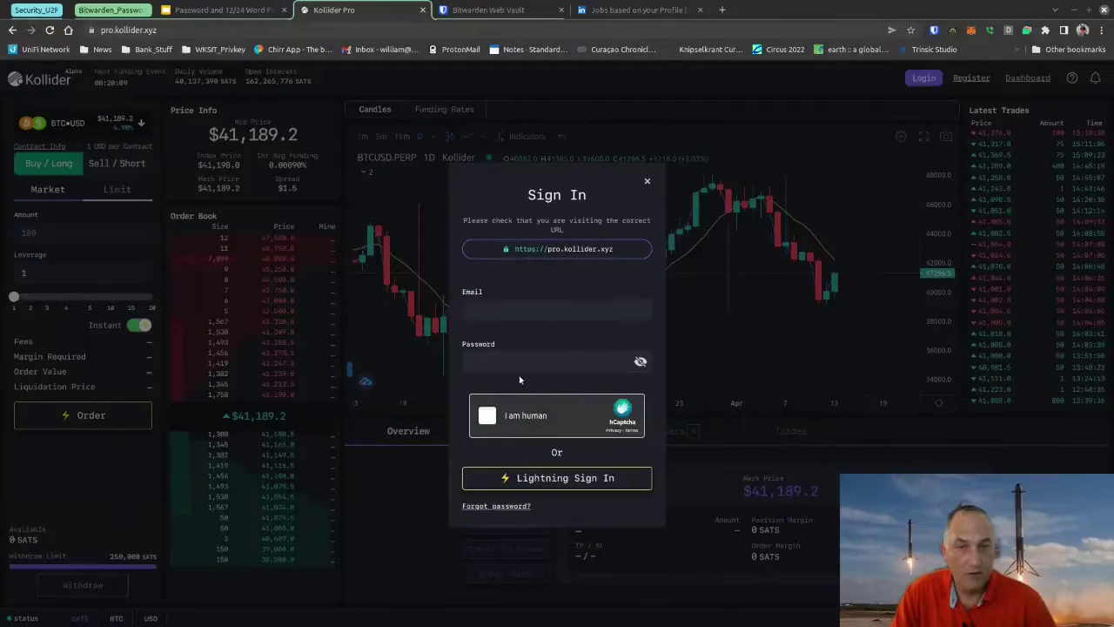
Step: Enter the account e-mail and password, then tick the 'I am human' captcha box
left_click(489, 306)
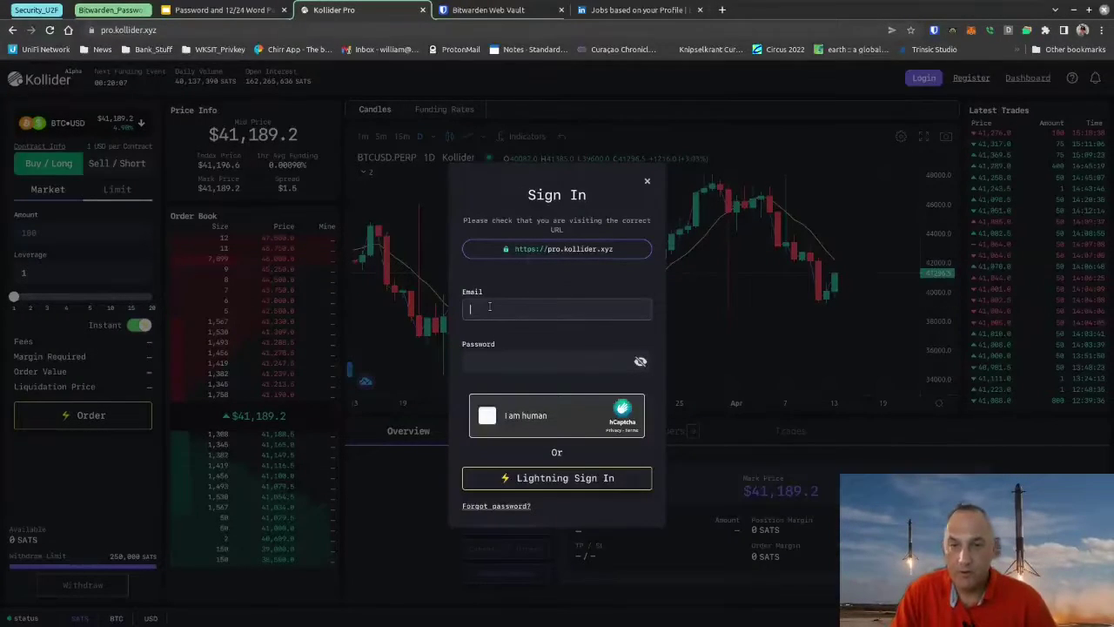
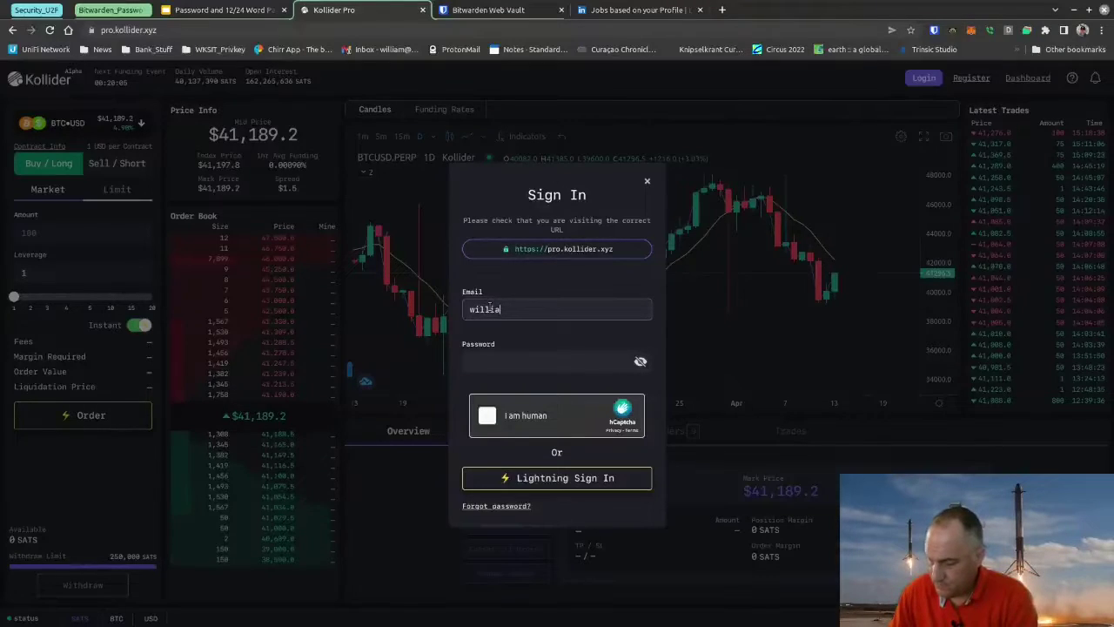
key("Tab")
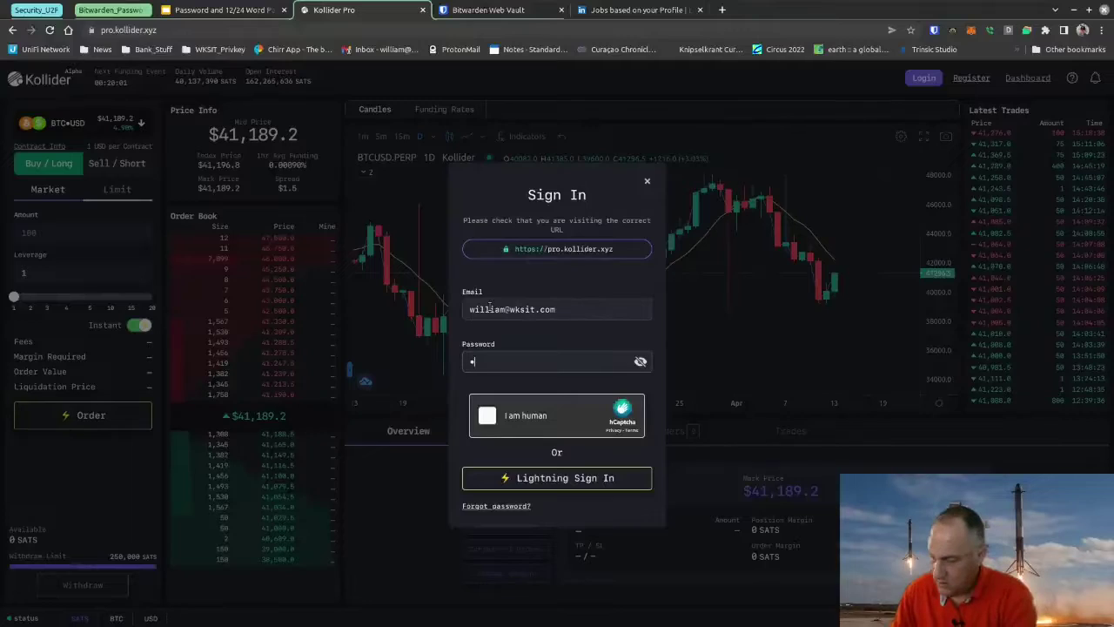
type("•••••••••")
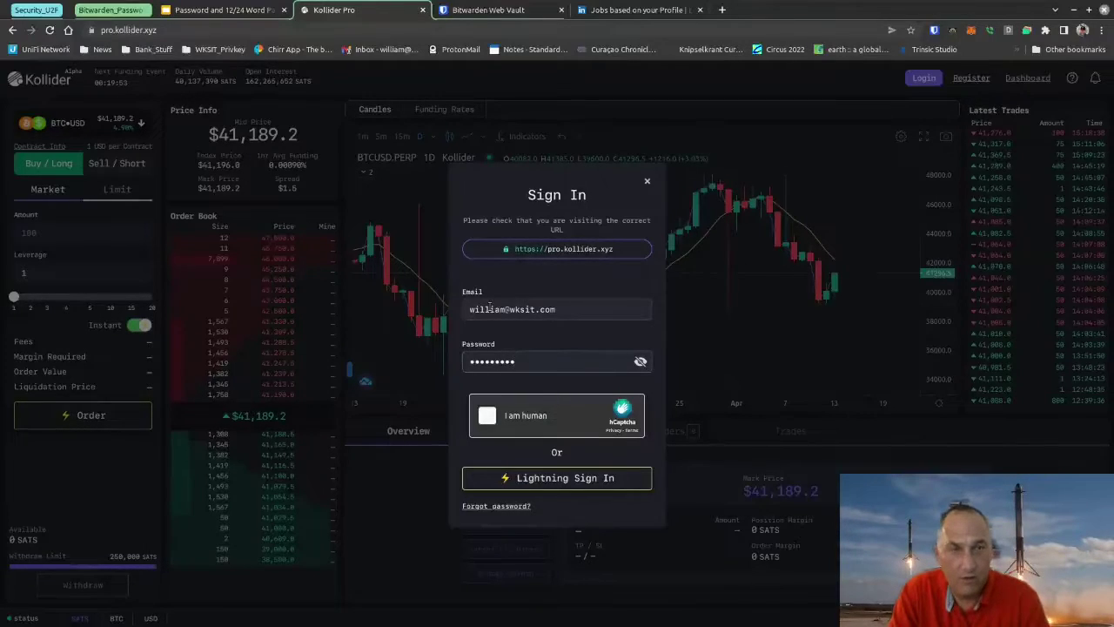
left_click(488, 415)
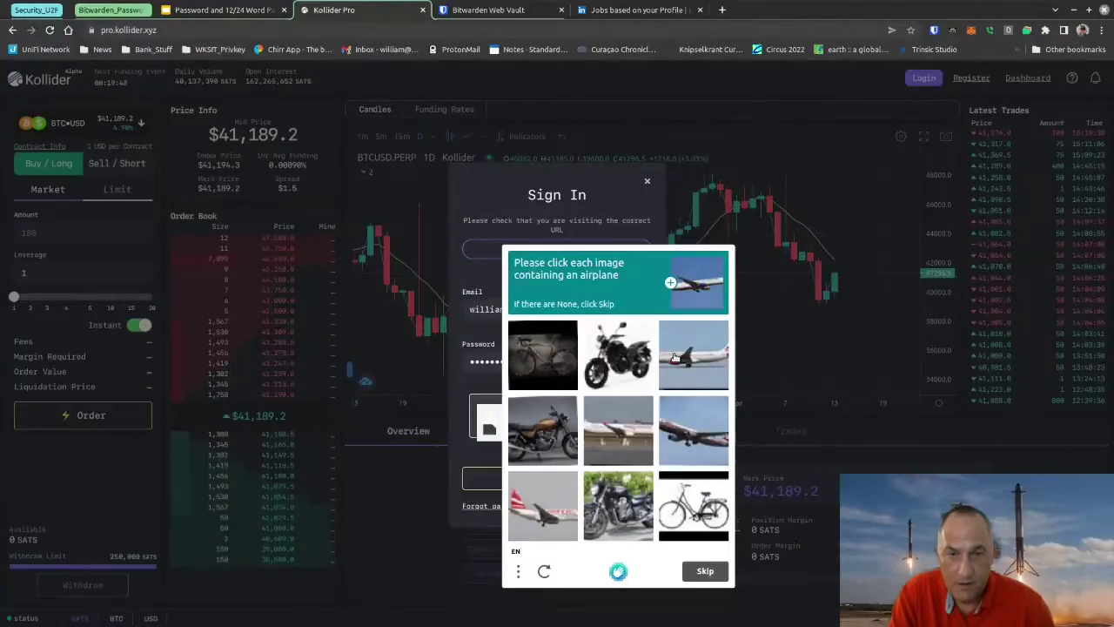
Step: Pick the three airplane images and verify to sign in, then log out with the power icon
left_click(686, 370)
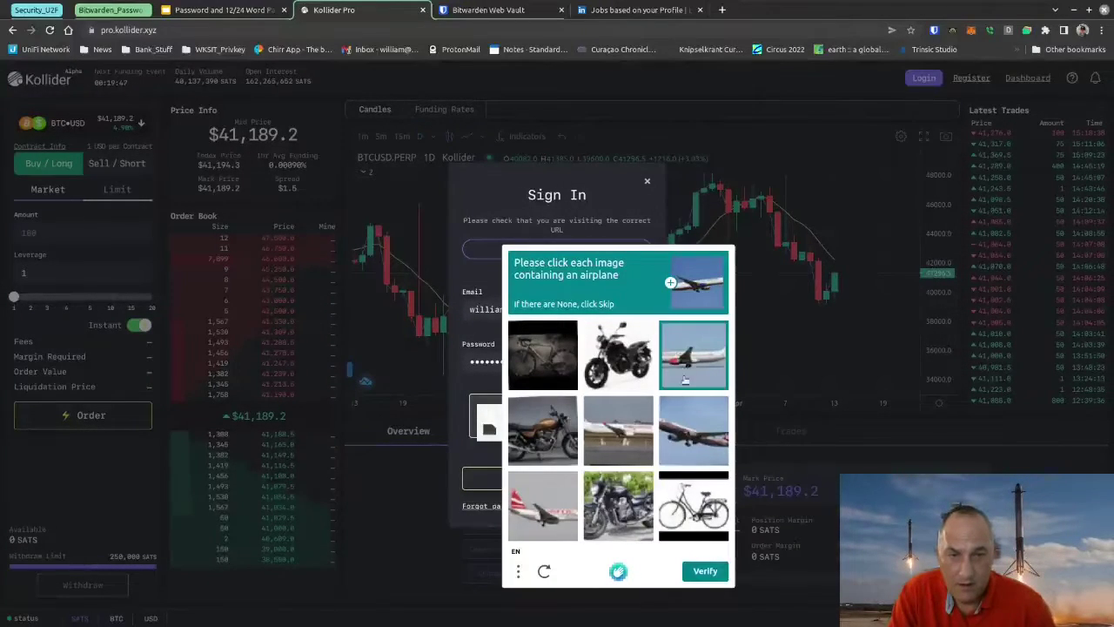
left_click(687, 425)
left_click(564, 485)
left_click(701, 571)
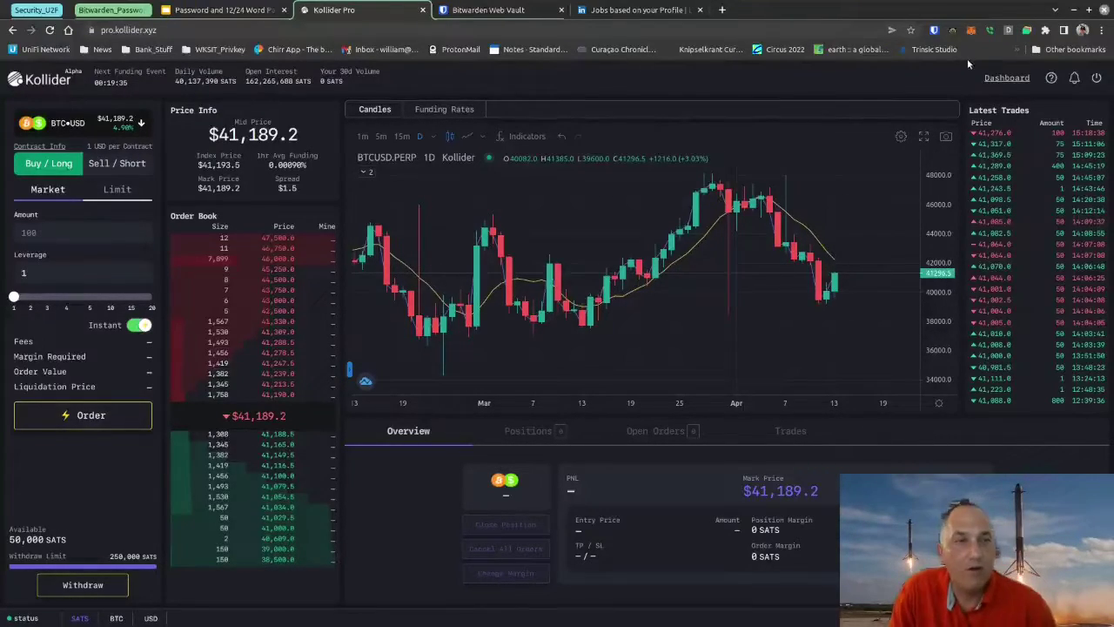
left_click(1097, 77)
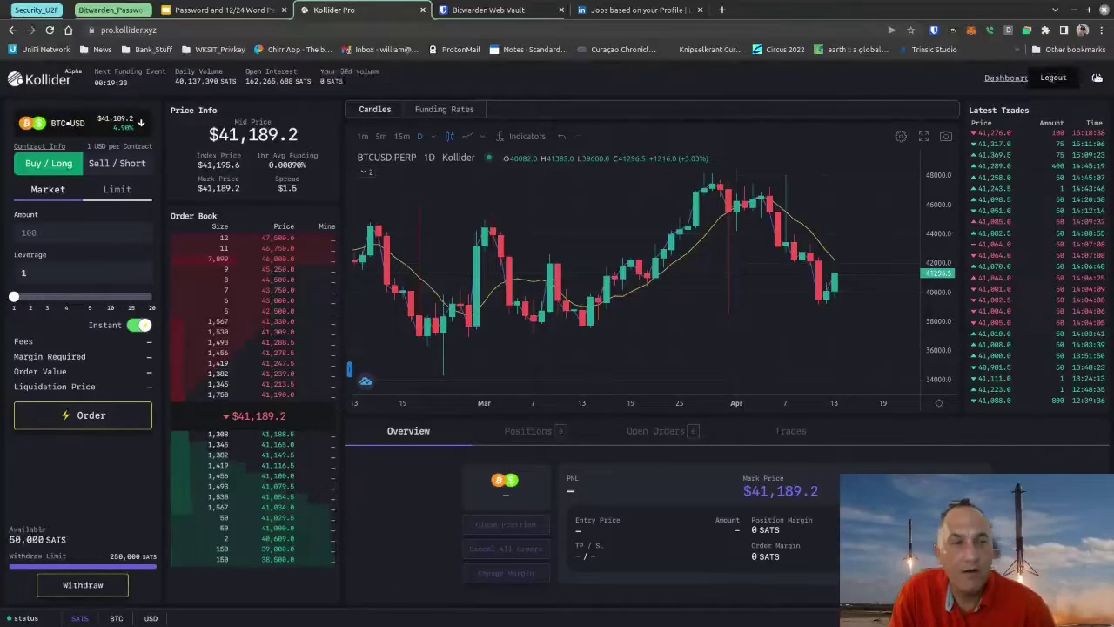
Step: Add a Bitwarden login for pro.kollider.xyz with the account username and password, then close the popup
left_click(934, 30)
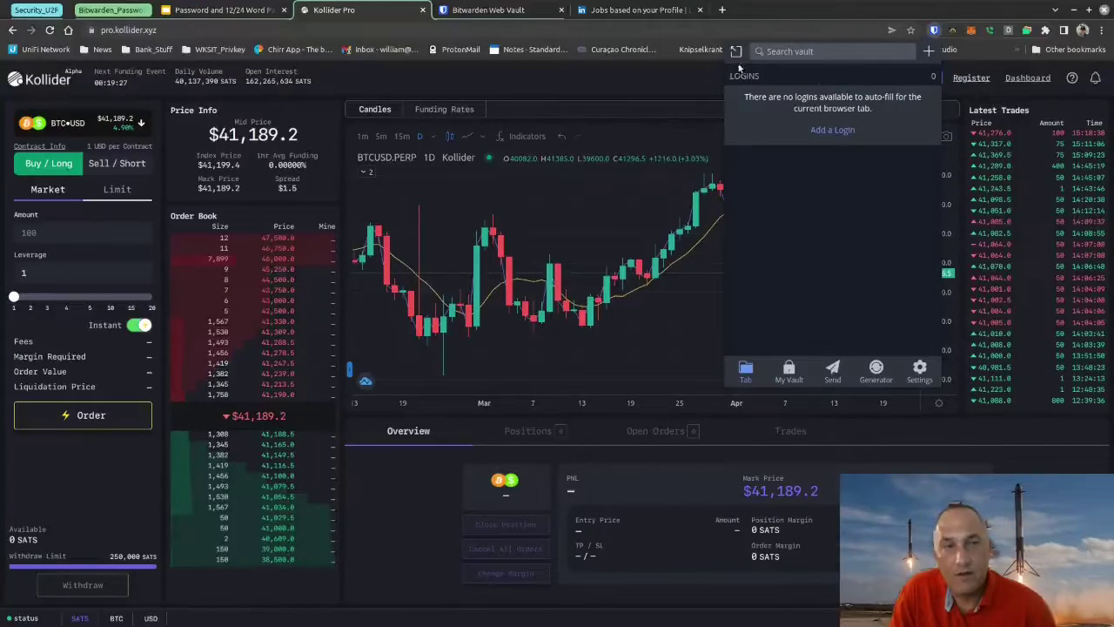
left_click(928, 52)
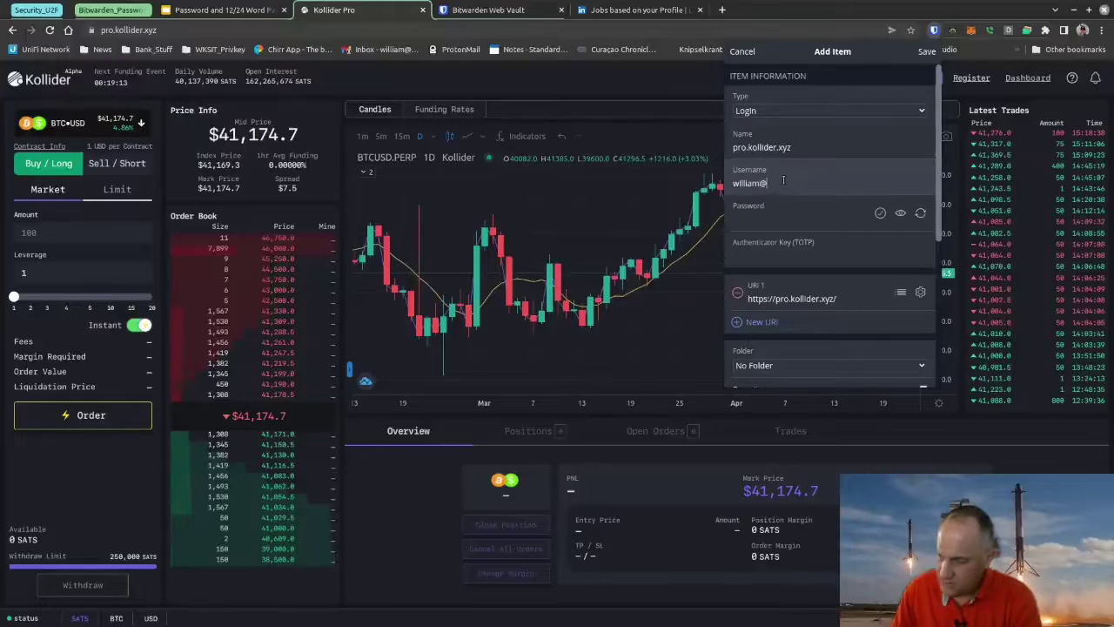
type(".co")
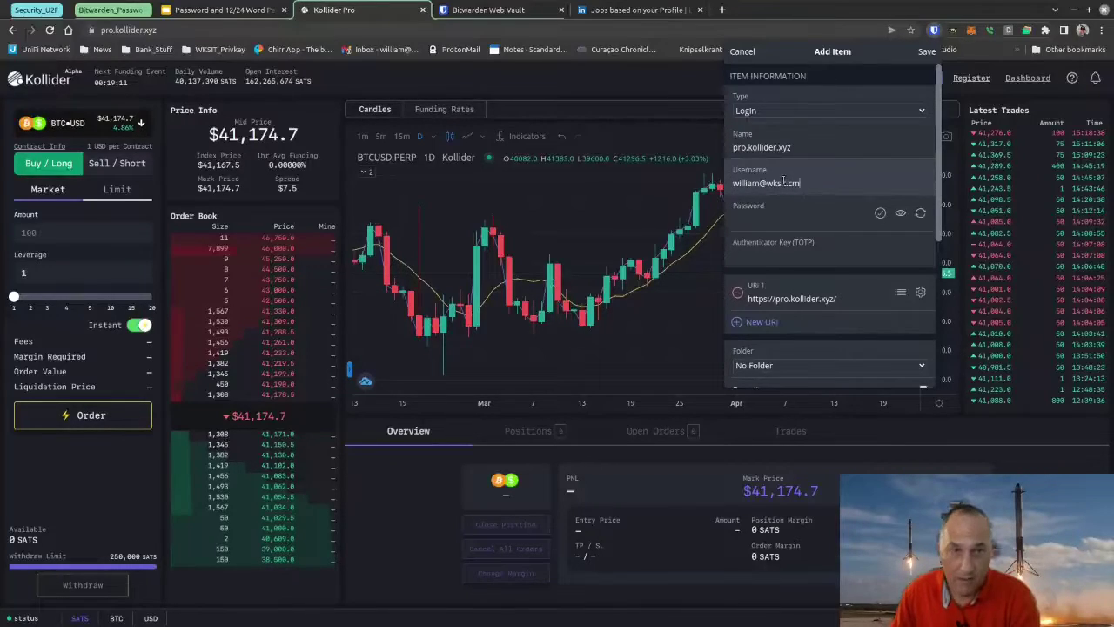
type("m")
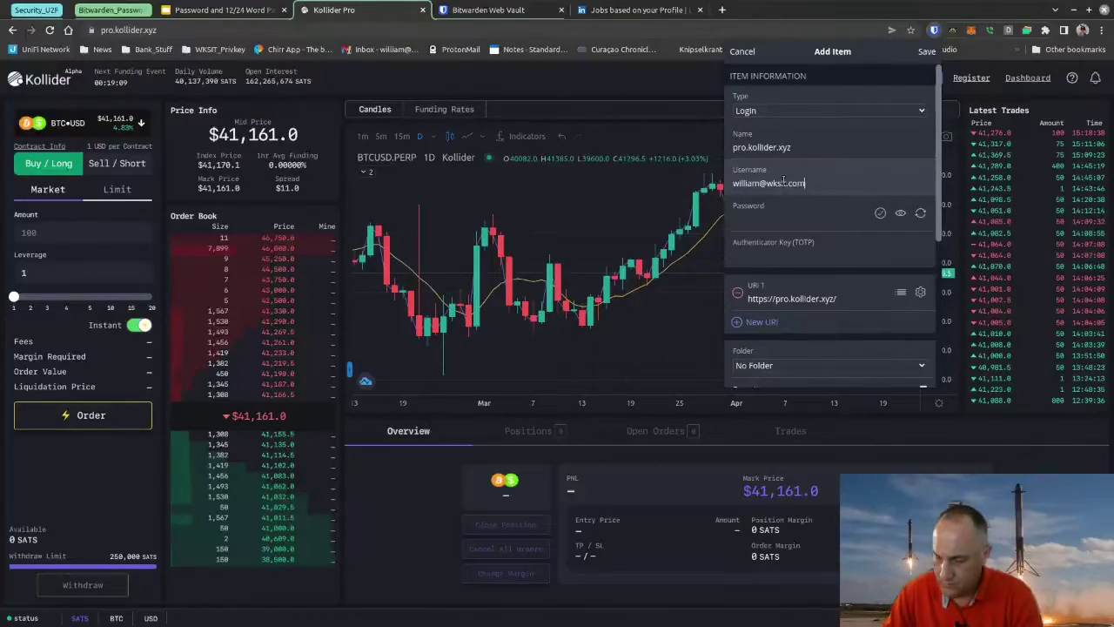
left_click(764, 215)
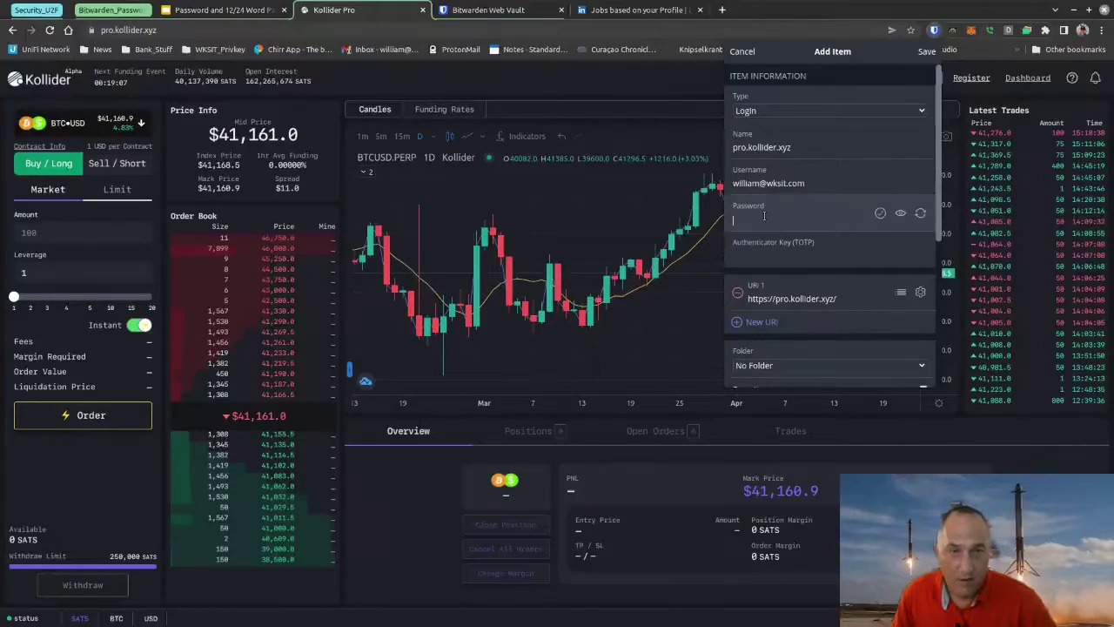
type("••••••••")
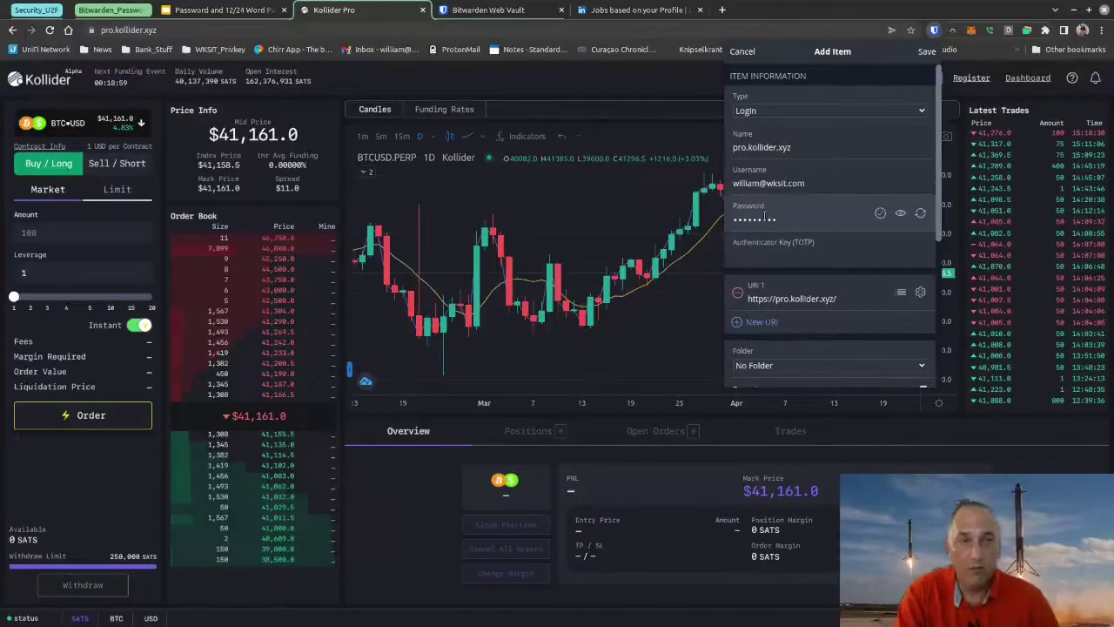
key("Return")
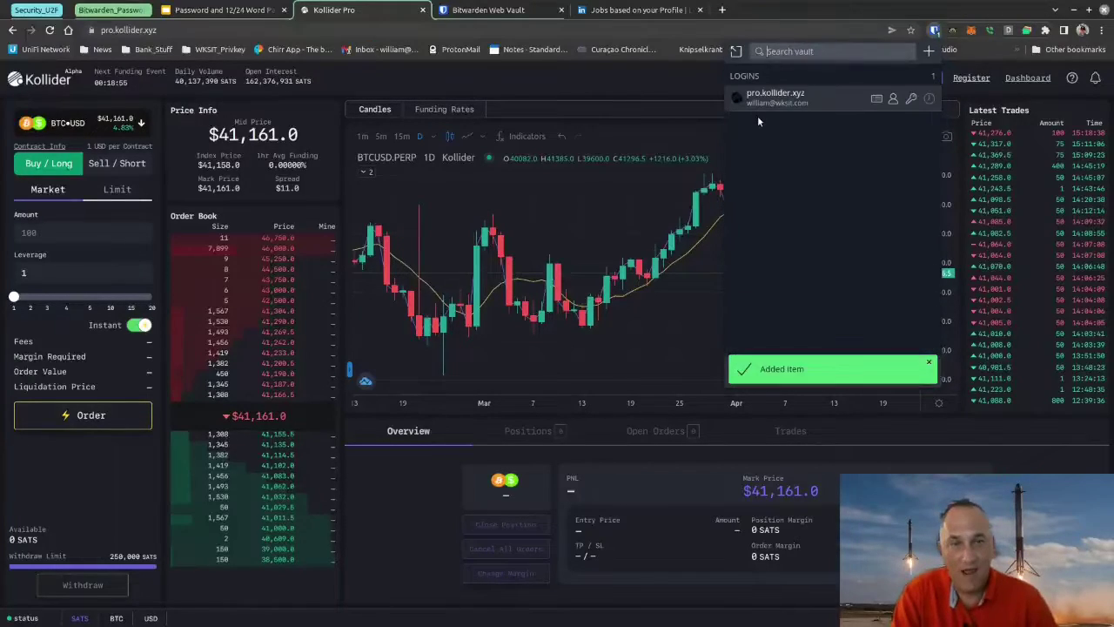
left_click(676, 78)
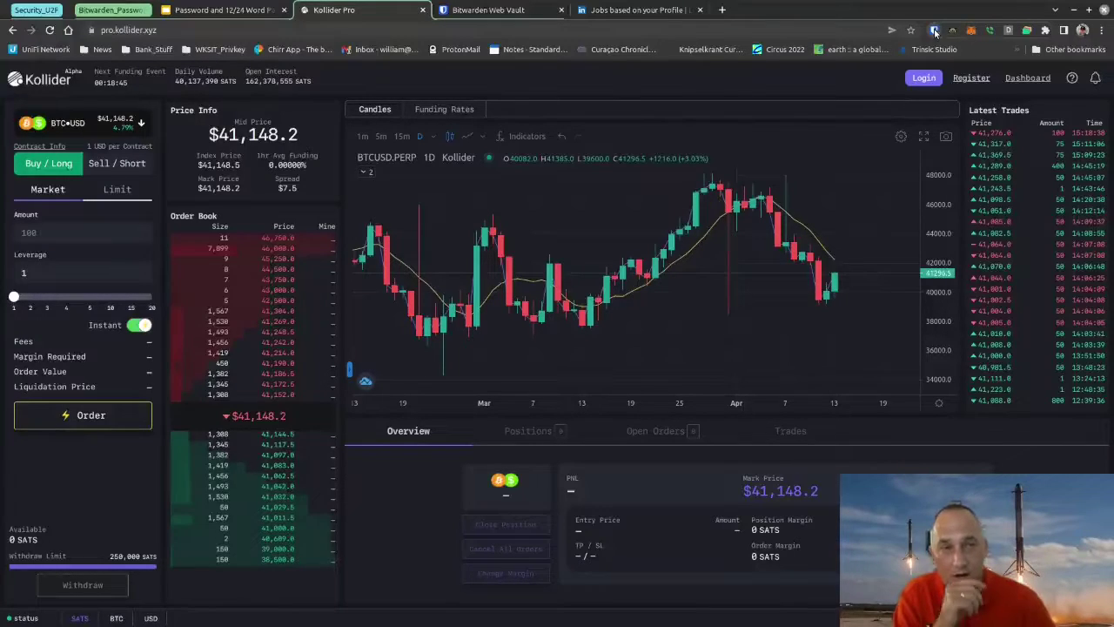
Step: Reopen Kollider's sign-in form and autofill it from the saved Bitwarden login
left_click(923, 78)
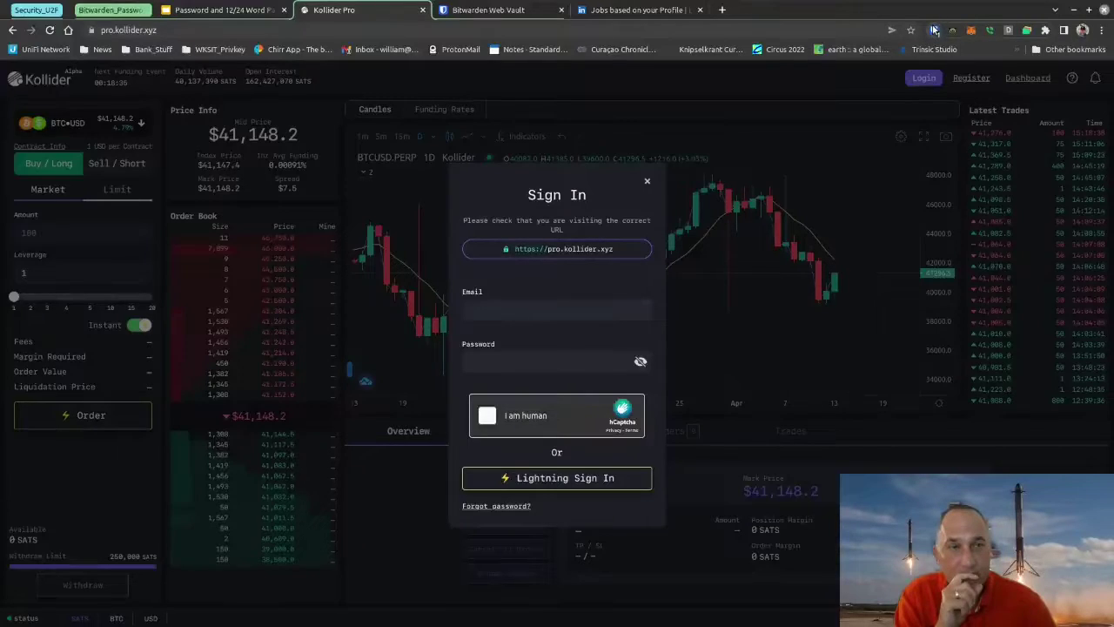
left_click(934, 30)
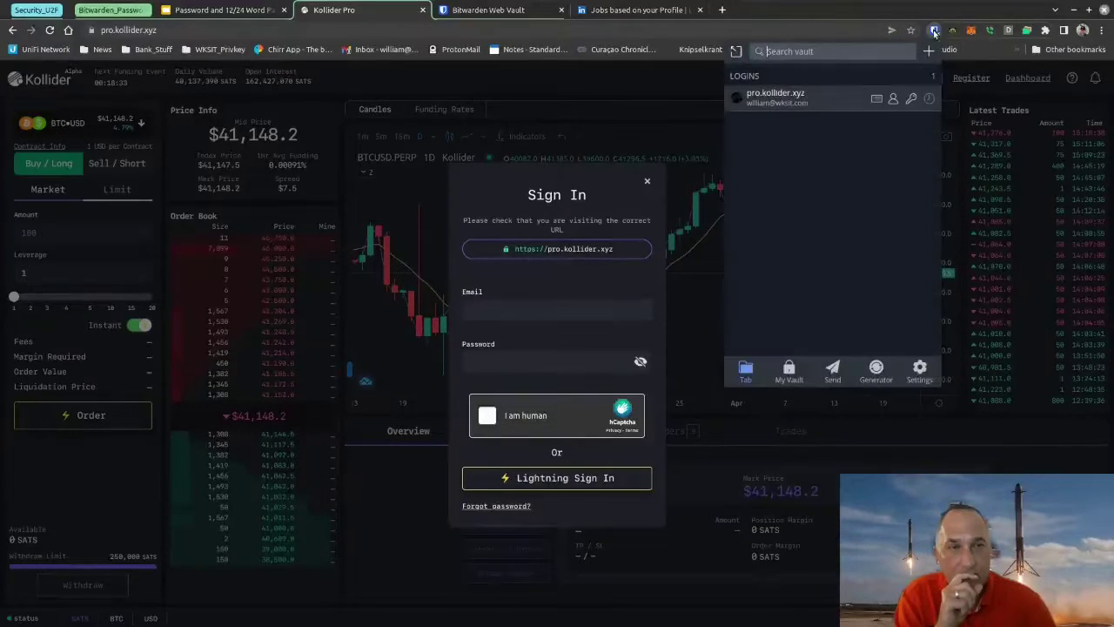
left_click(794, 101)
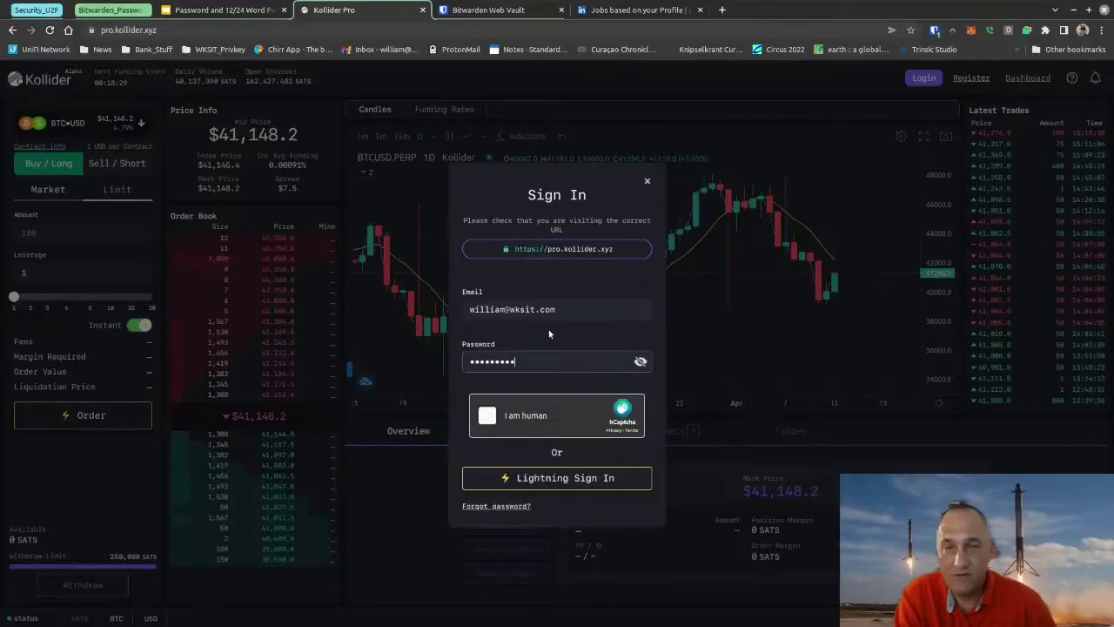
Step: Tick 'I am human' and select the three bicycle images in the captcha
left_click(511, 417)
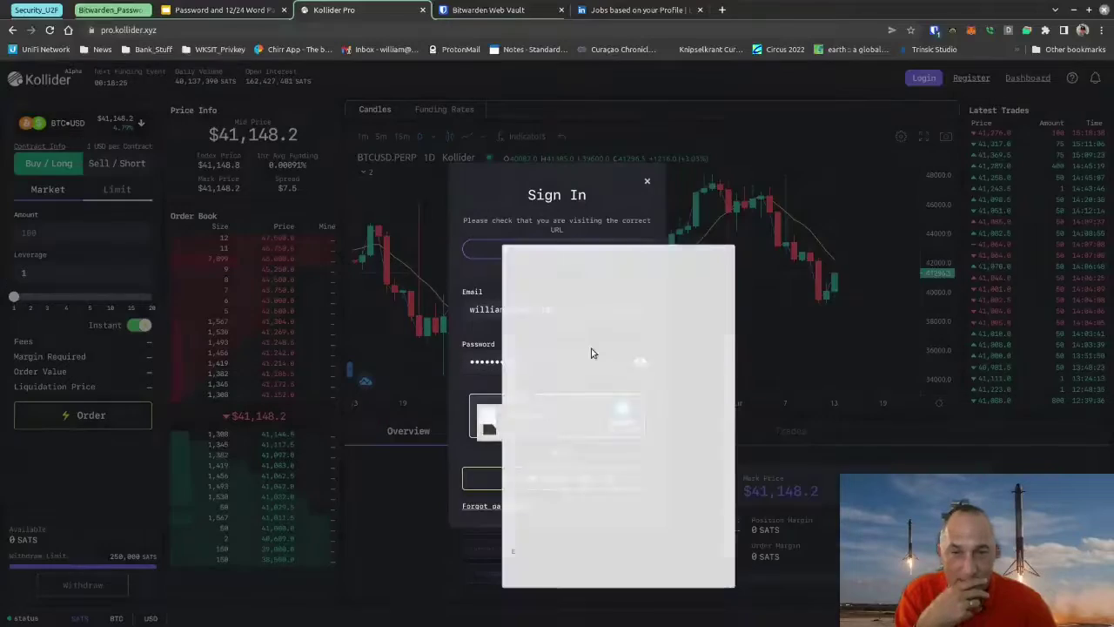
left_click(555, 369)
left_click(686, 435)
left_click(678, 492)
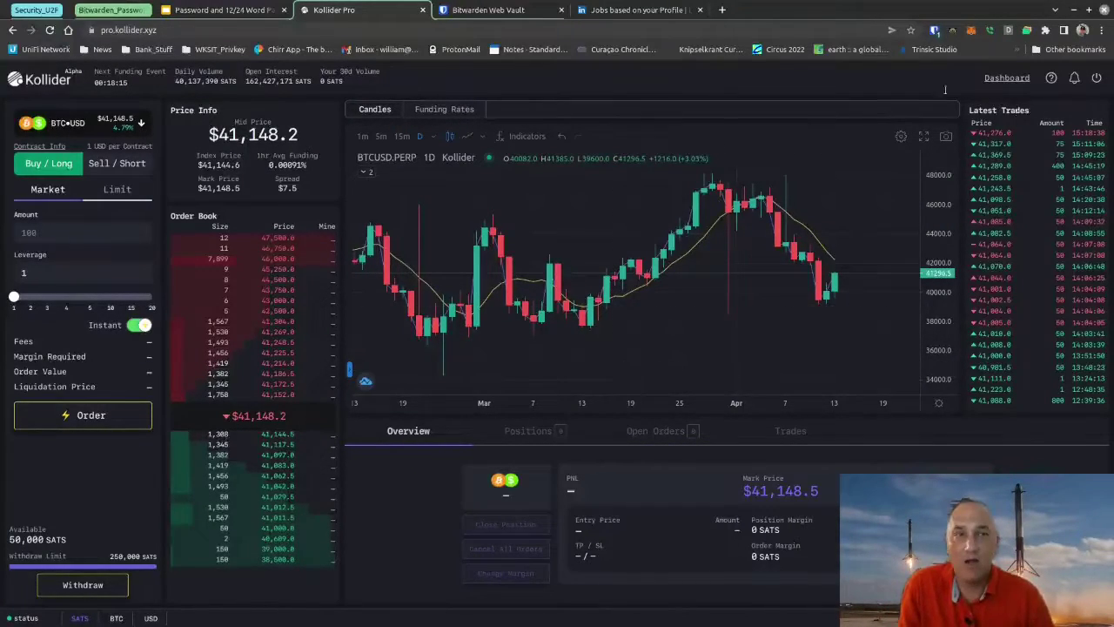
Step: Open the Bitwarden generator, regenerate passphrases twice, then switch to a random password
left_click(934, 31)
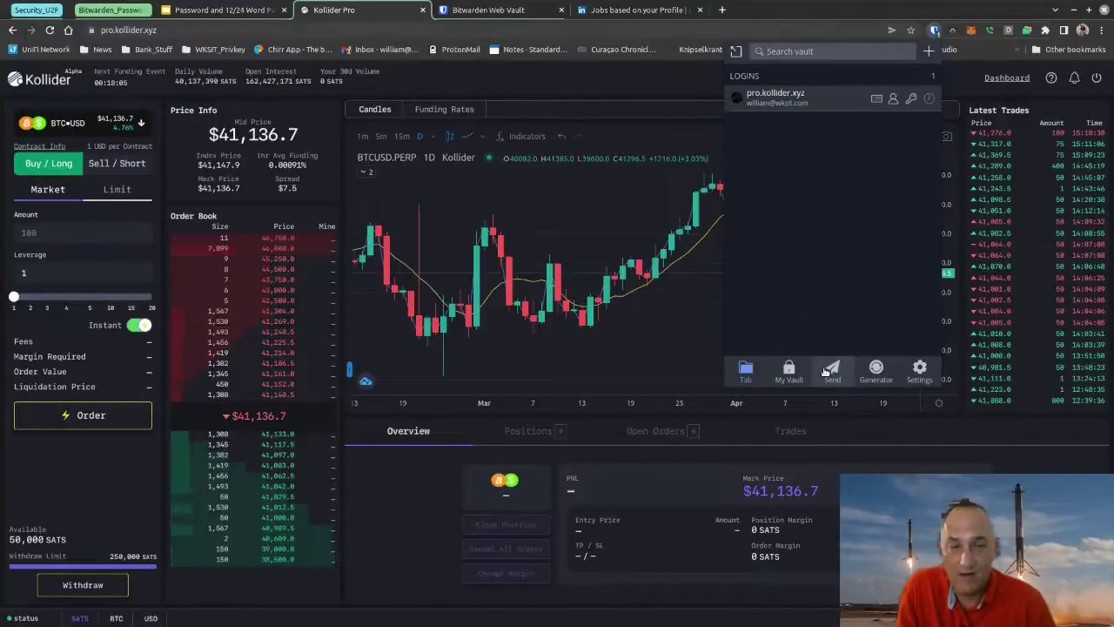
left_click(876, 369)
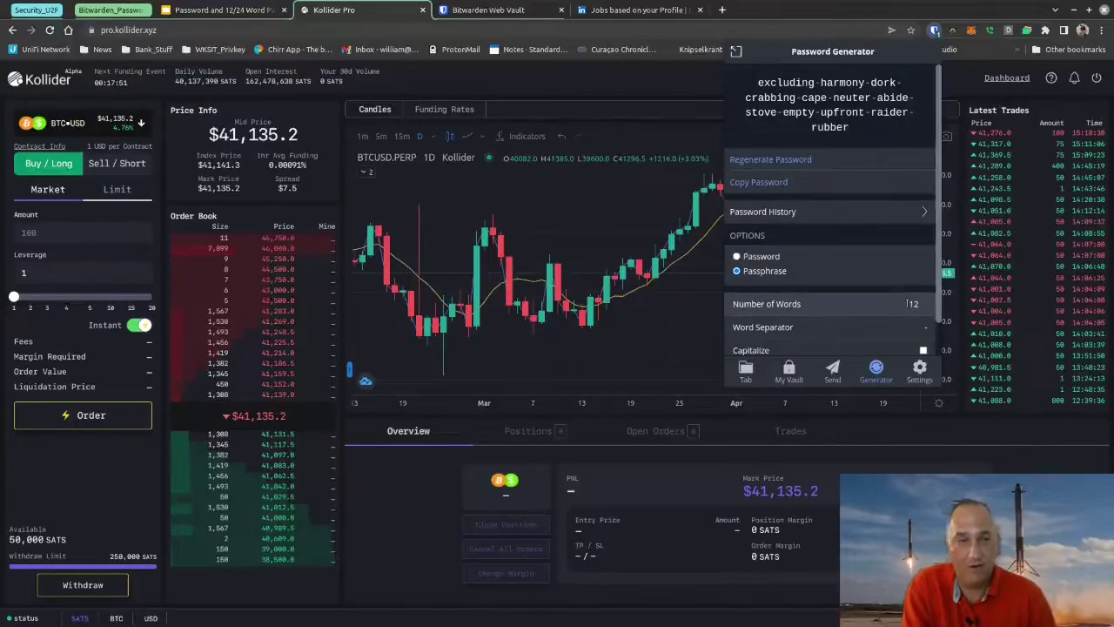
left_click(735, 160)
left_click(735, 160)
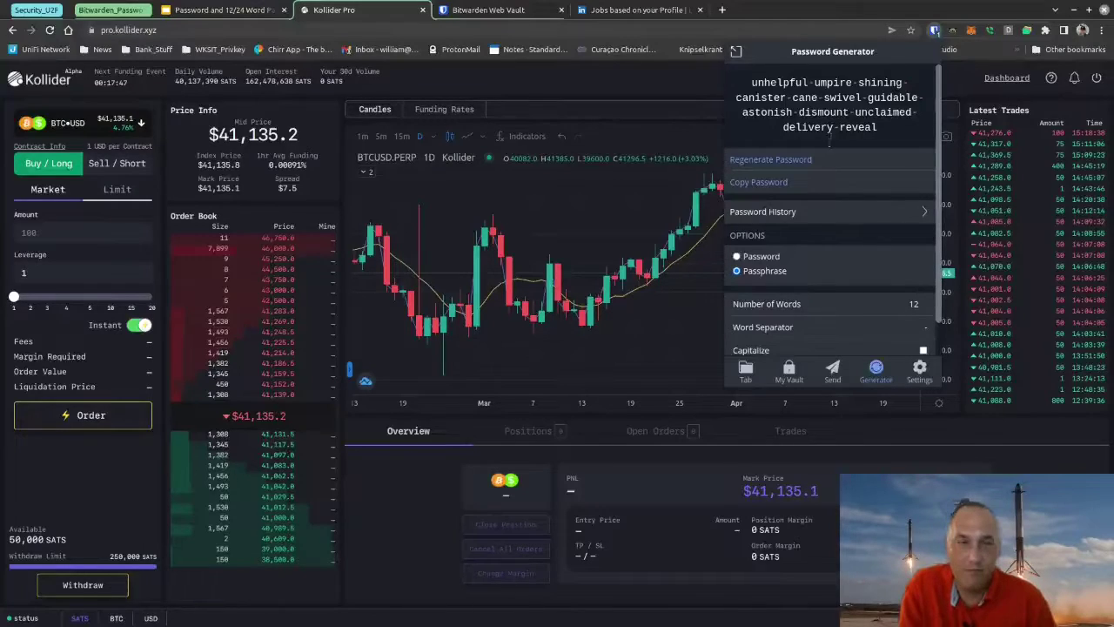
left_click(738, 257)
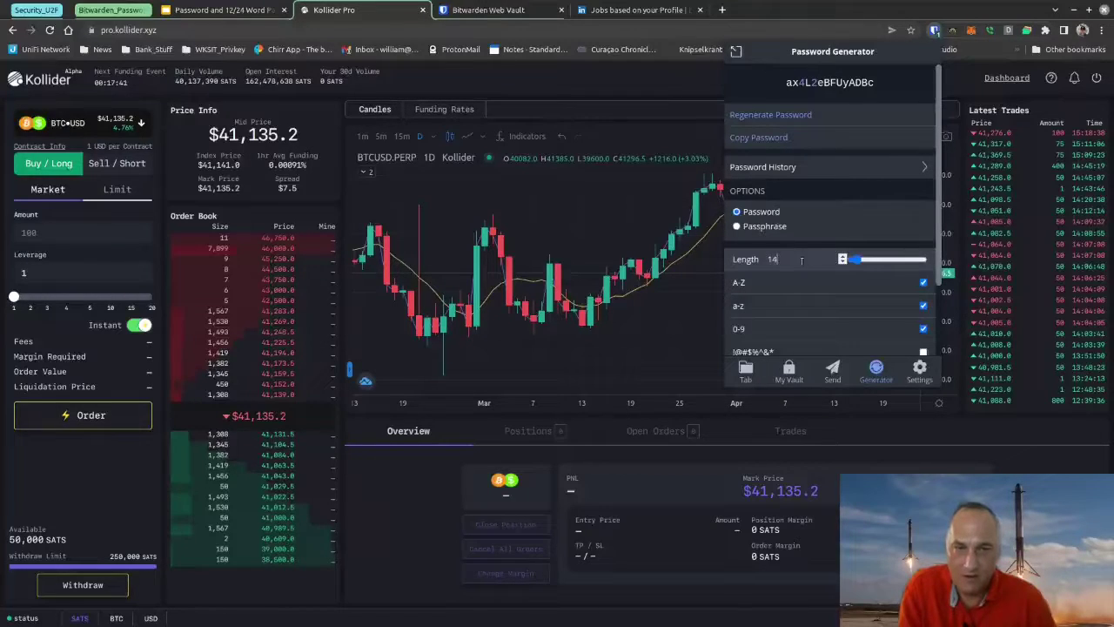
Step: Set password length to 50 with !@#$%^&* included, then go to the Web Vault tab
double_click(771, 258)
key("BackSpace")
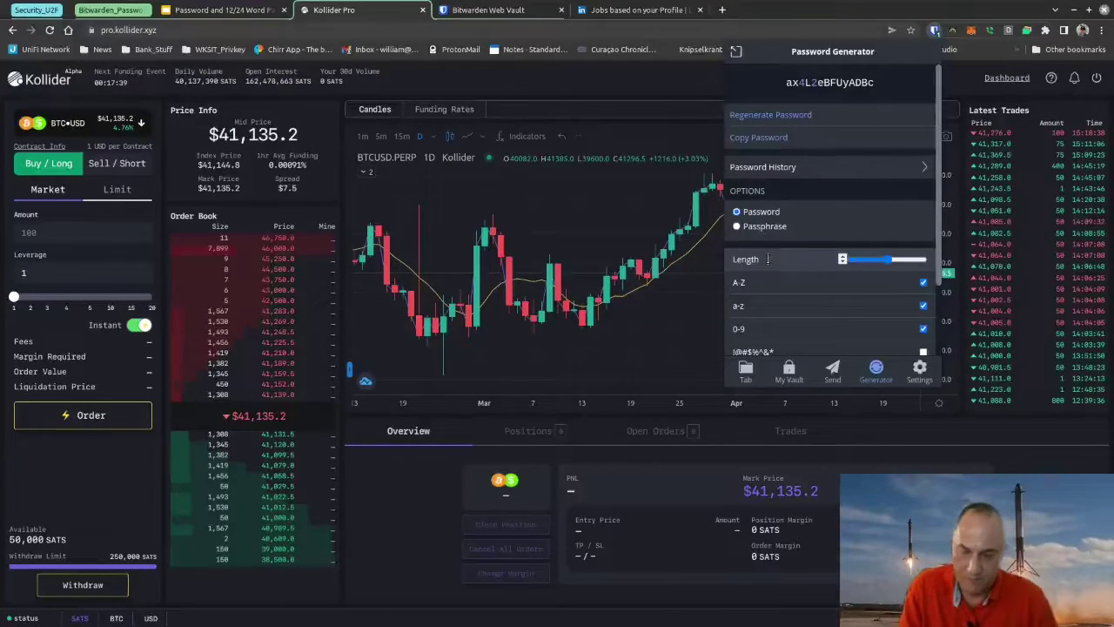
type("50")
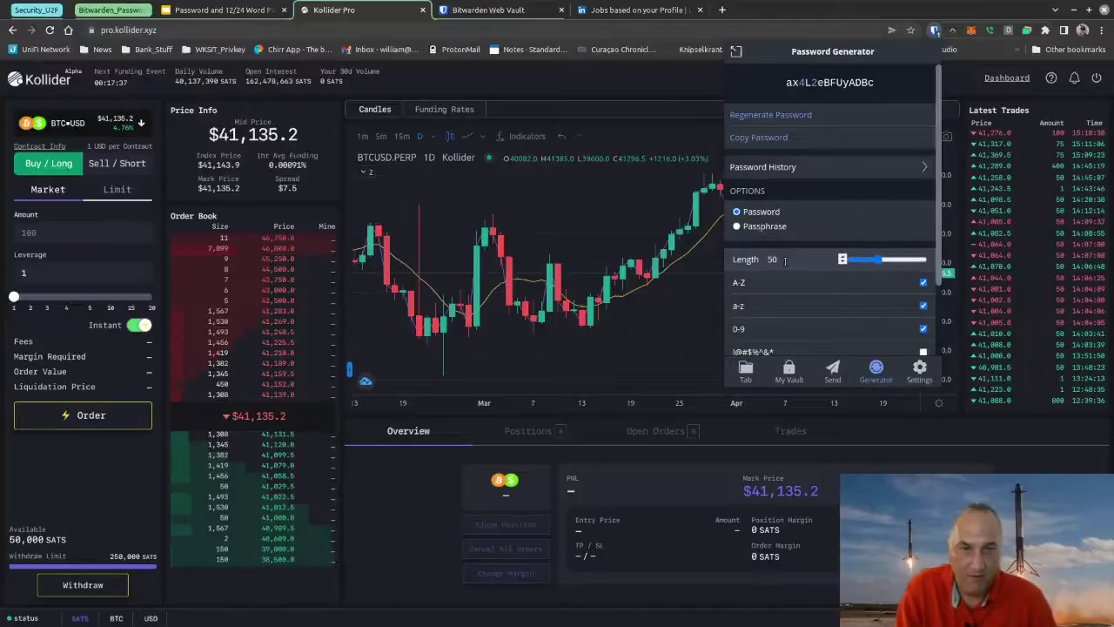
left_click(776, 116)
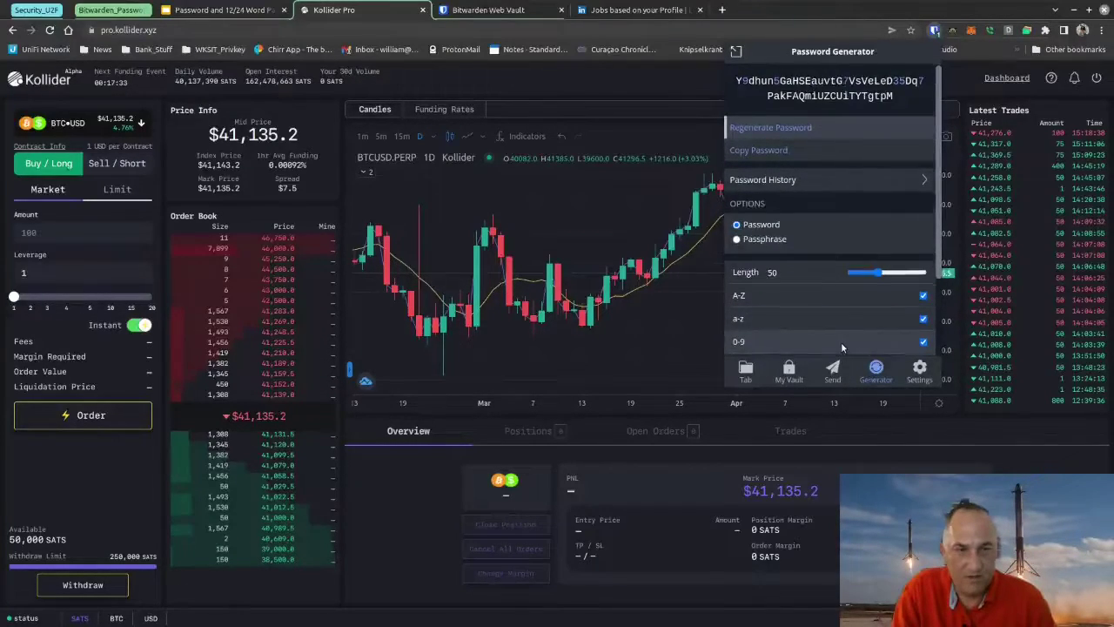
scroll(841, 343, "down", 1)
scroll(841, 347, "down", 1)
left_click(922, 305)
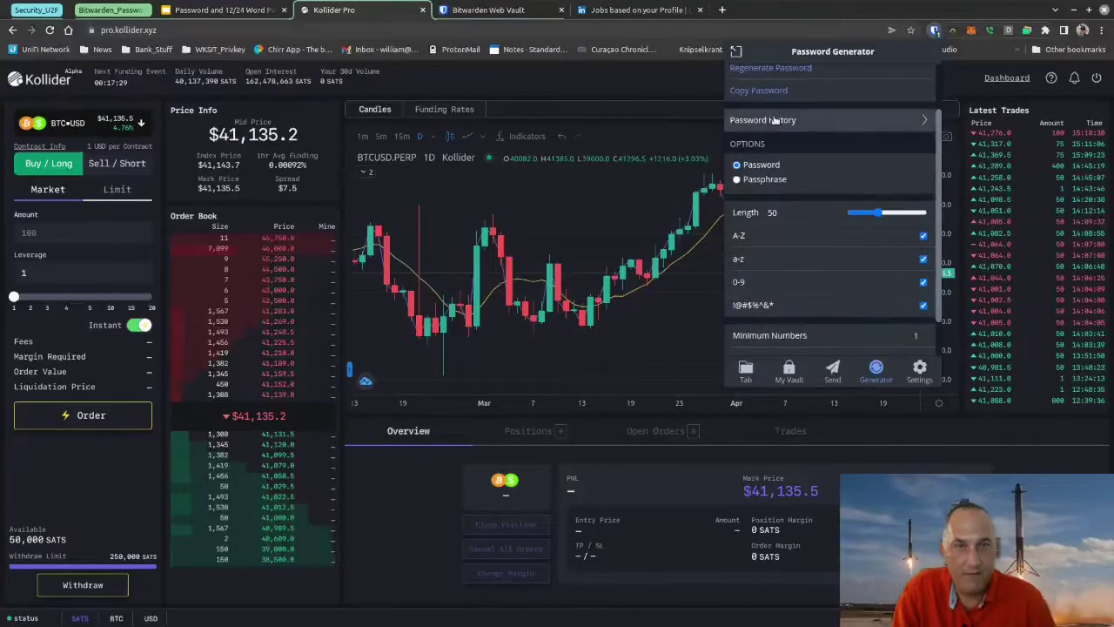
scroll(774, 120, "up", 2)
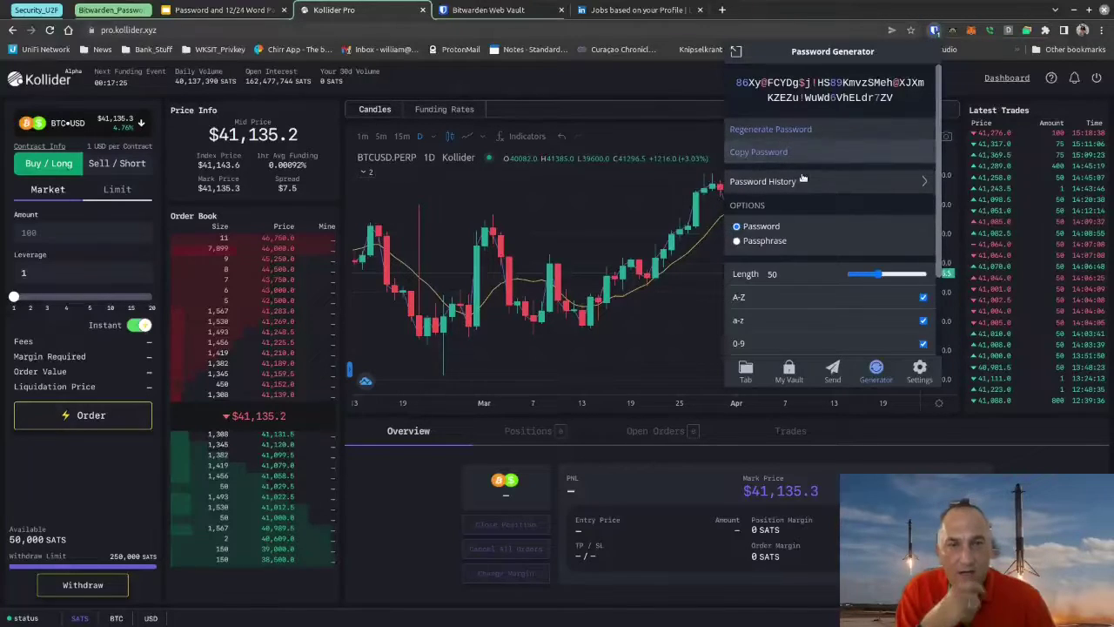
left_click(934, 30)
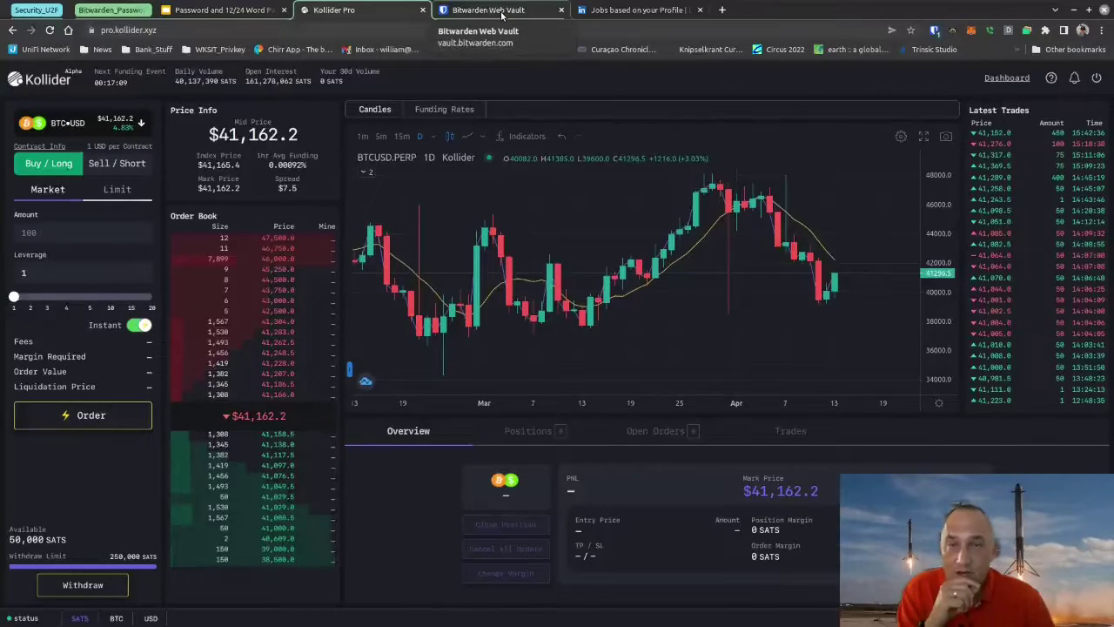
left_click(503, 12)
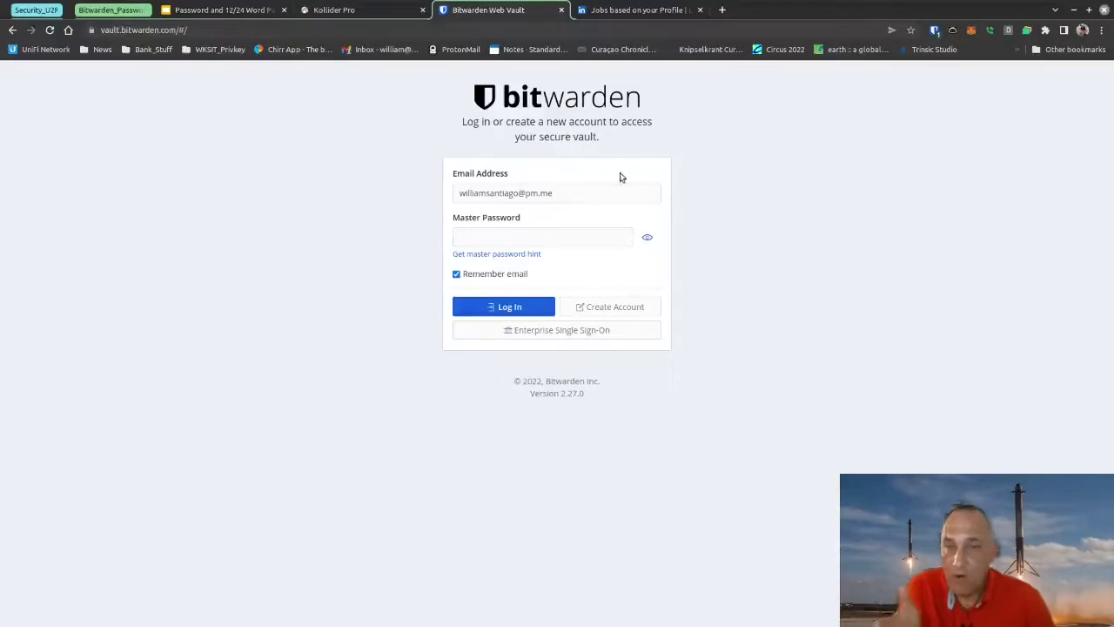
Step: Log in to the web vault with the master password, then open the account menu
left_click(510, 236)
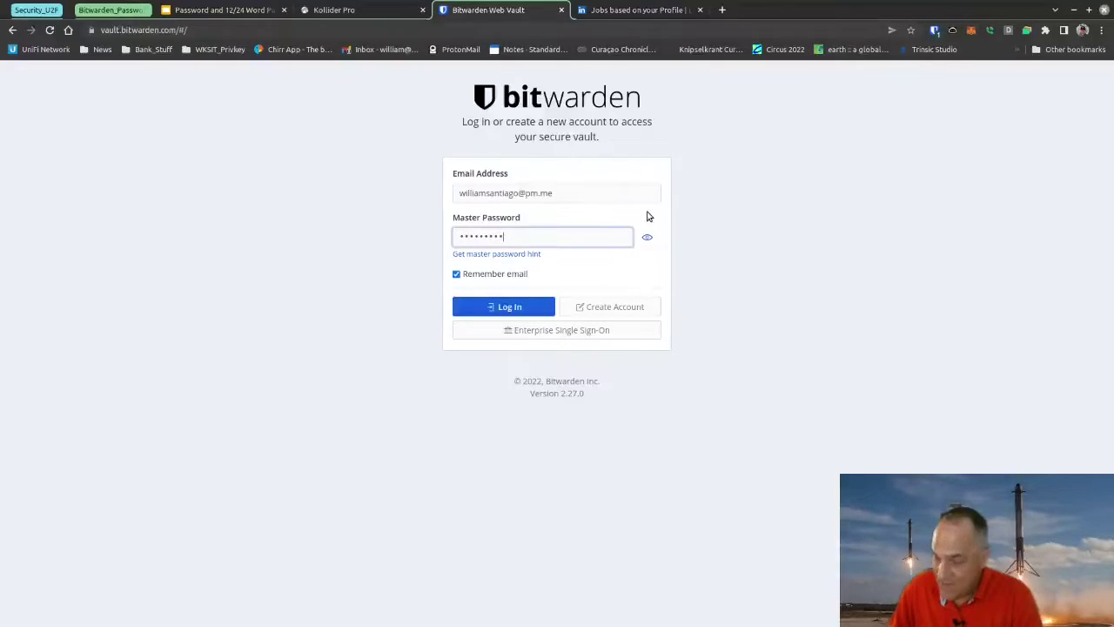
left_click(504, 308)
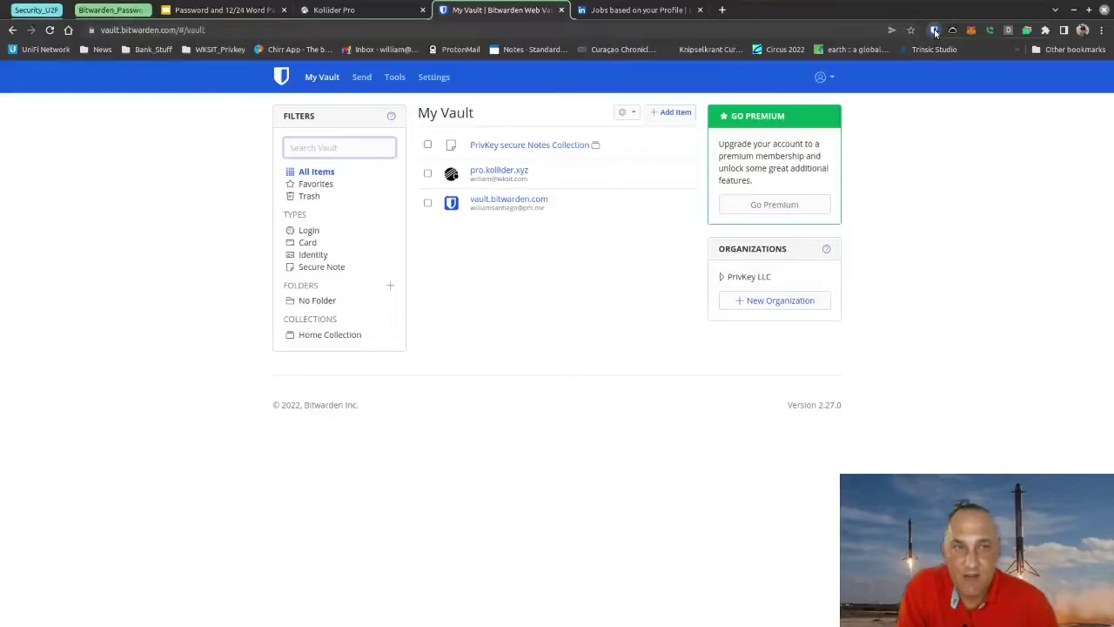
left_click(934, 30)
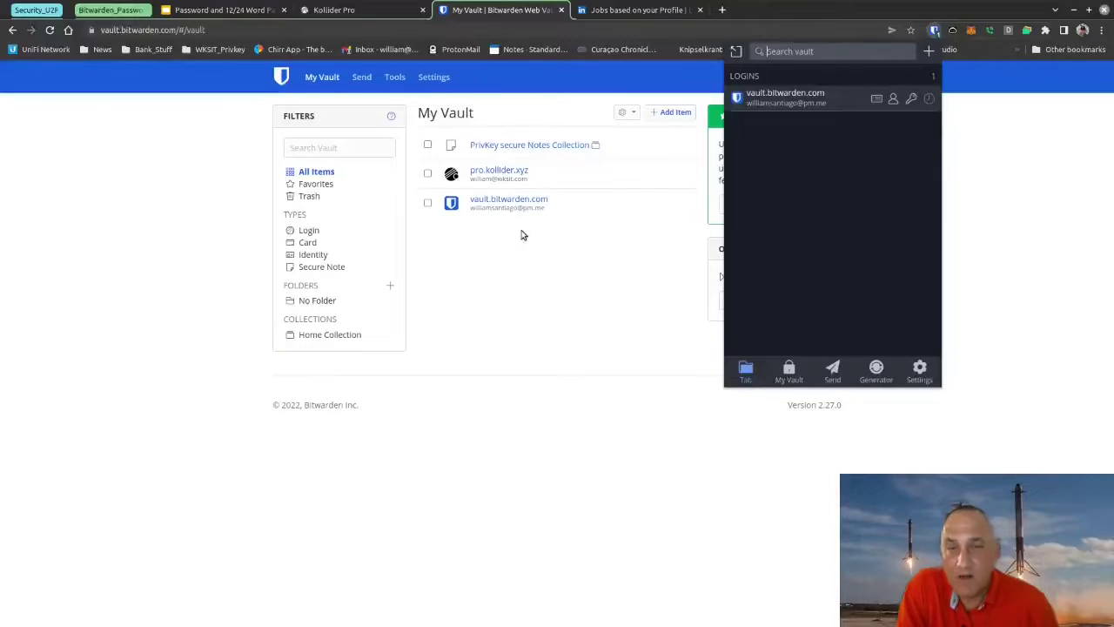
left_click(468, 178)
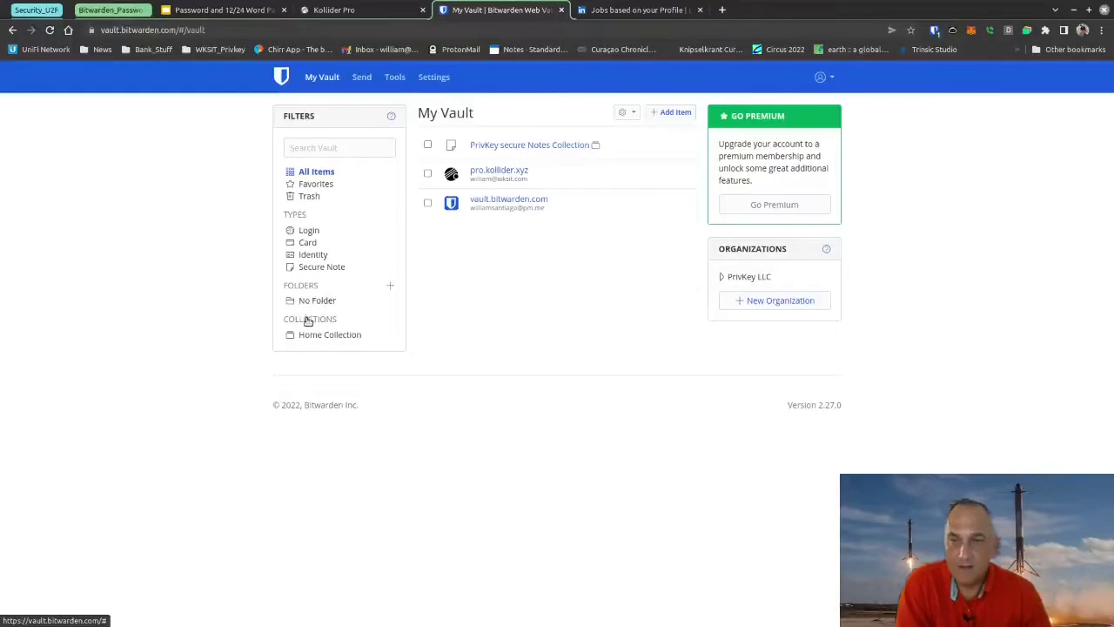
left_click(821, 78)
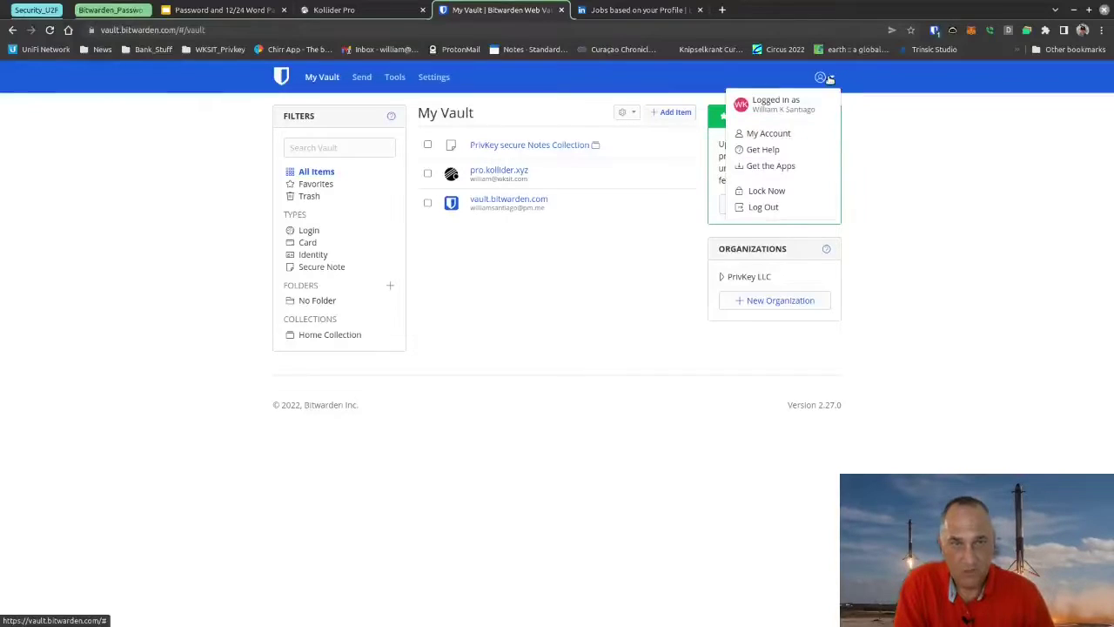
Step: Review Two-step Login under My Account settings, then show the Google Slides 'Thank You' slide
left_click(762, 135)
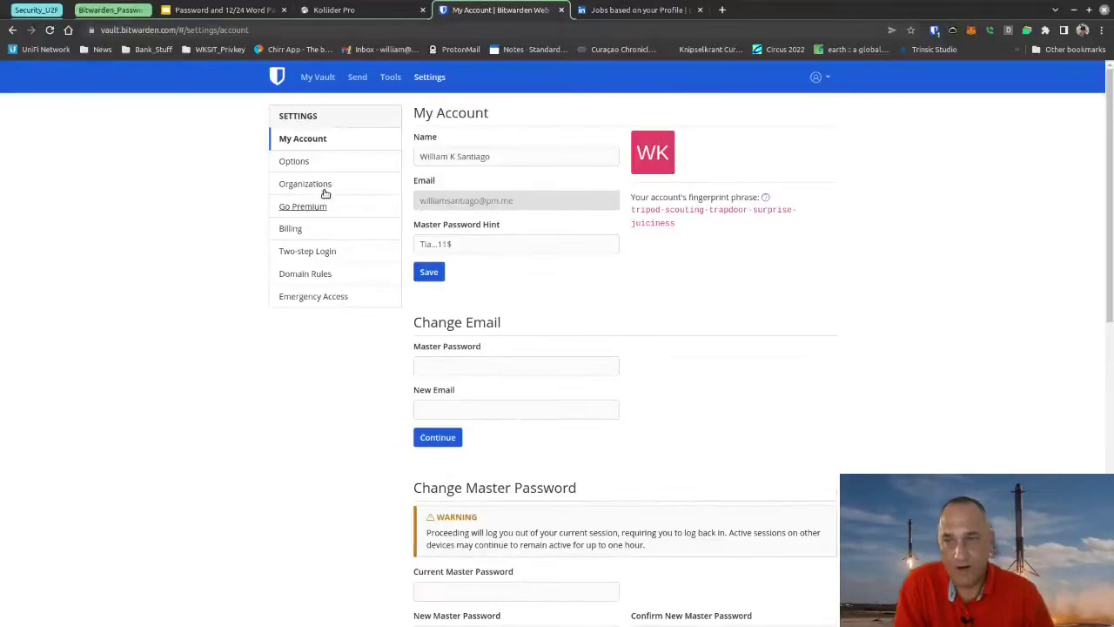
left_click(297, 252)
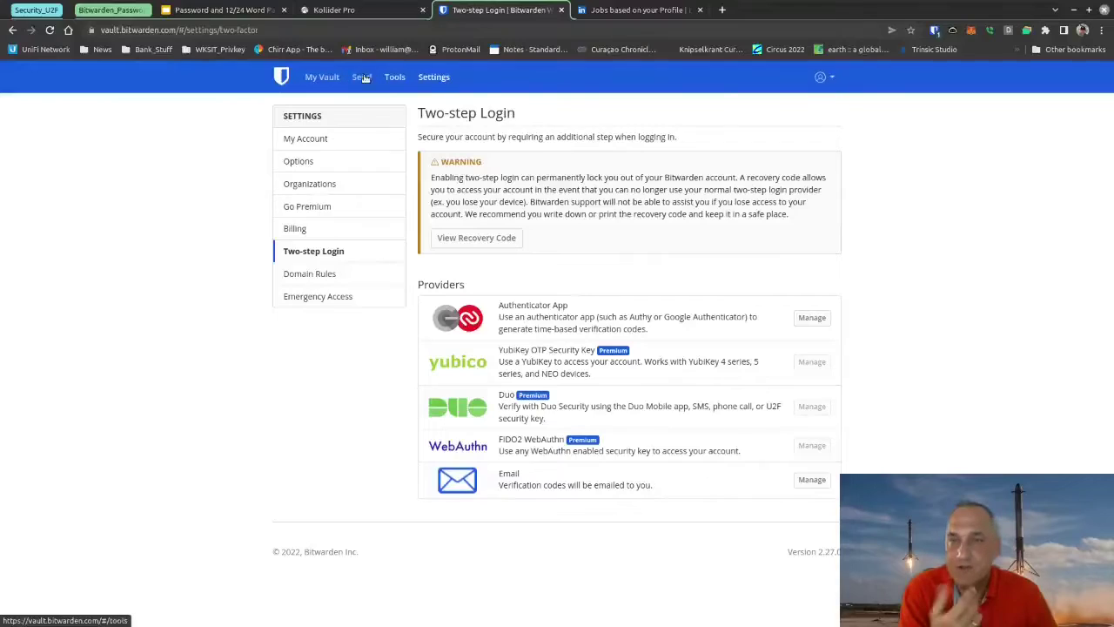
left_click(344, 10)
left_click(228, 11)
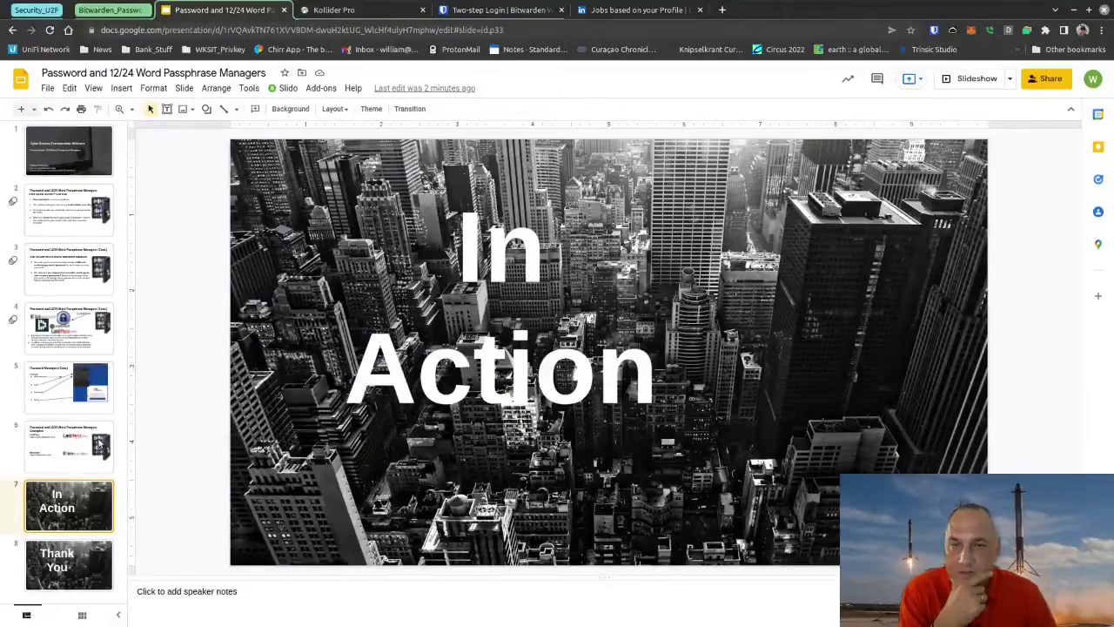
left_click(59, 566)
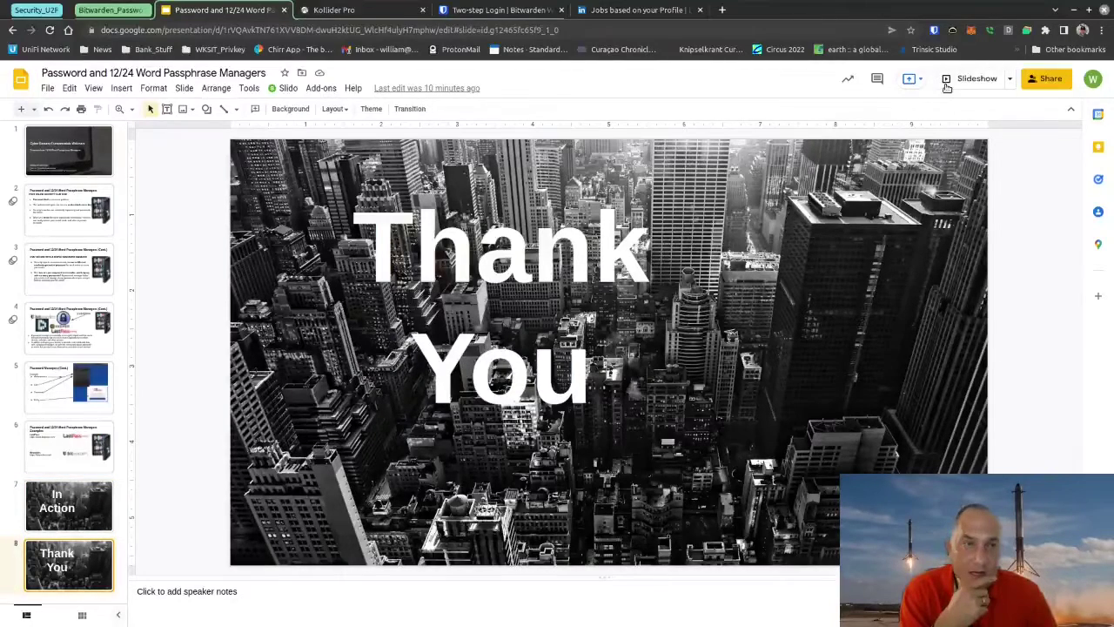